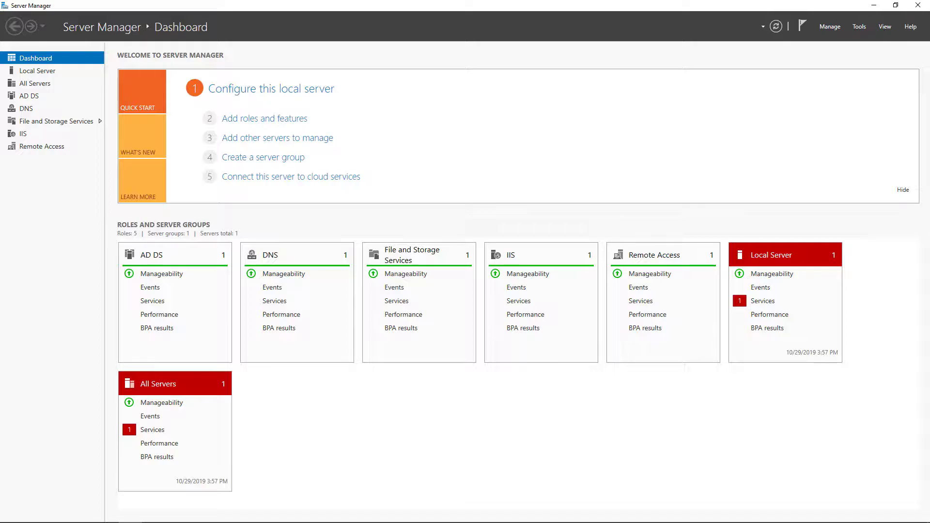
- Check Devices and Printers, then launch Print Management from Server Manager's Tools menu
mouse_move(203, 518)
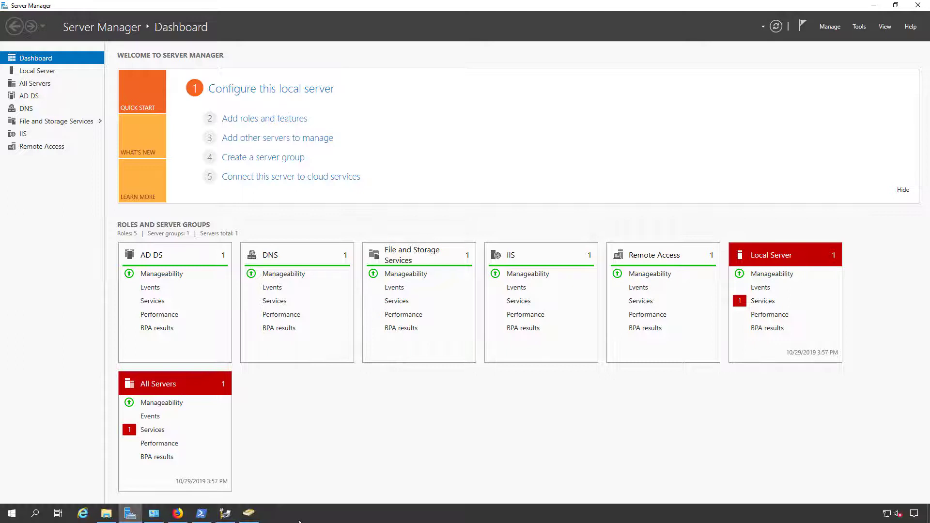
left_click(154, 513)
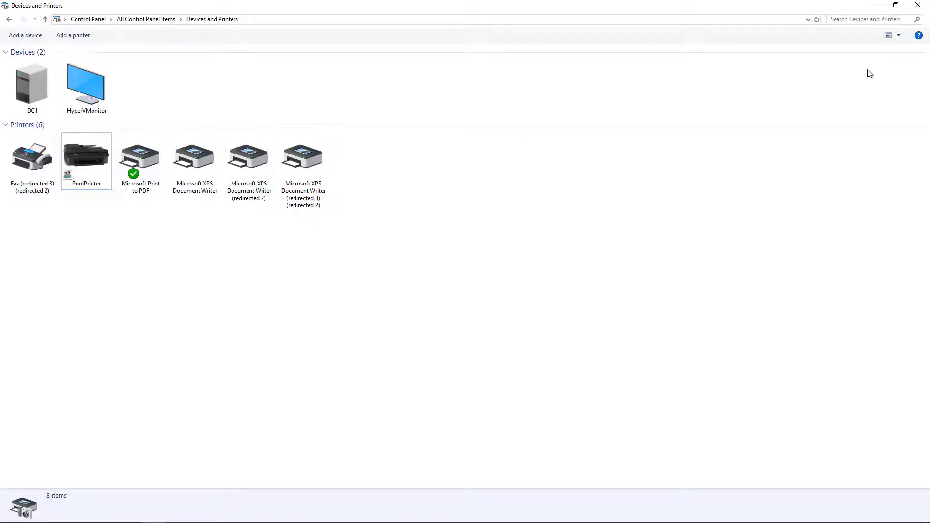
left_click(875, 6)
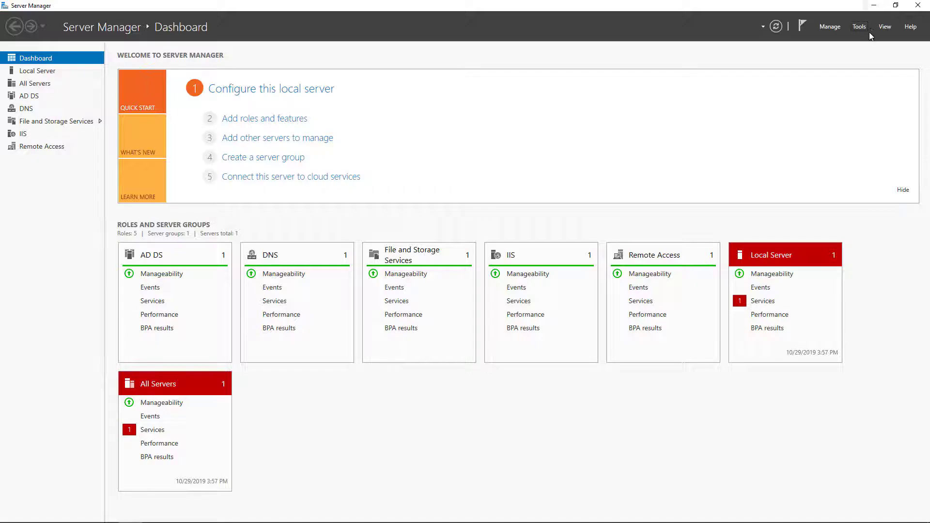
left_click(860, 27)
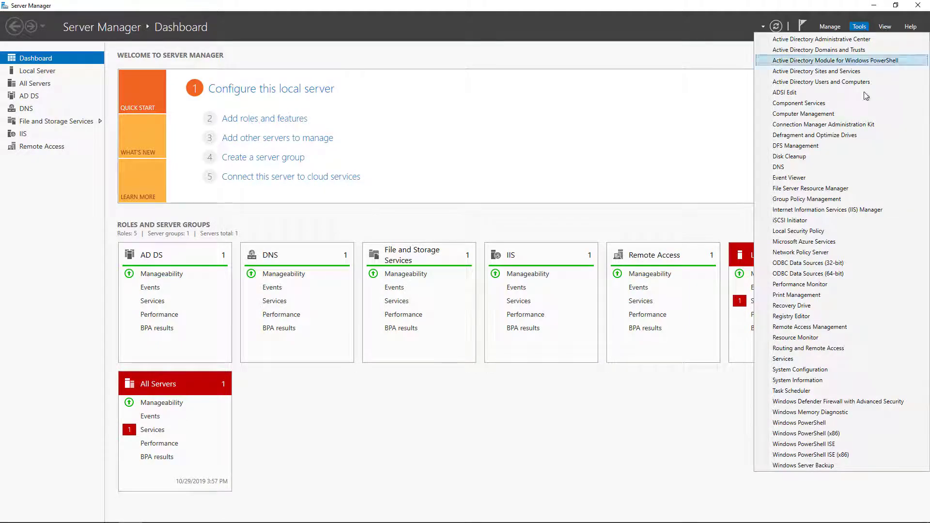
left_click(830, 297)
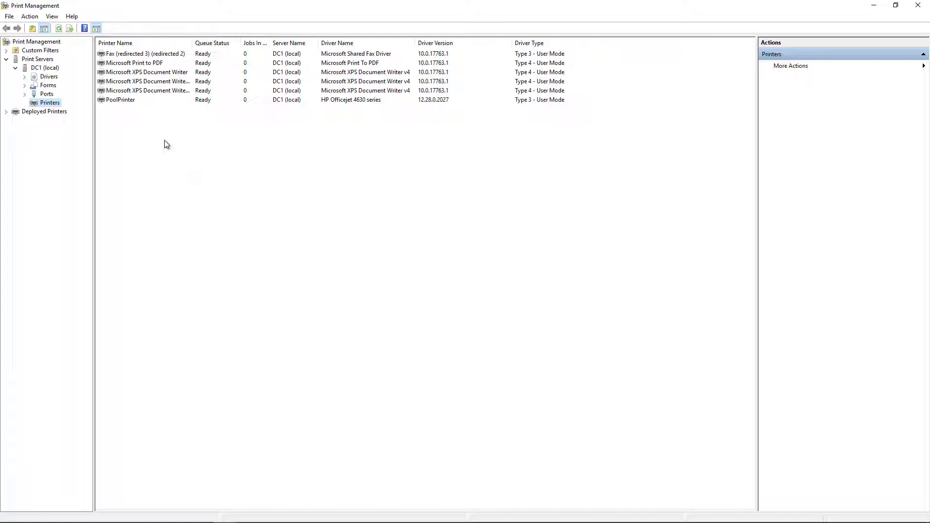
- Open PoolPrinter's properties and change its share name to 'Pool', applying the change
left_click(127, 101)
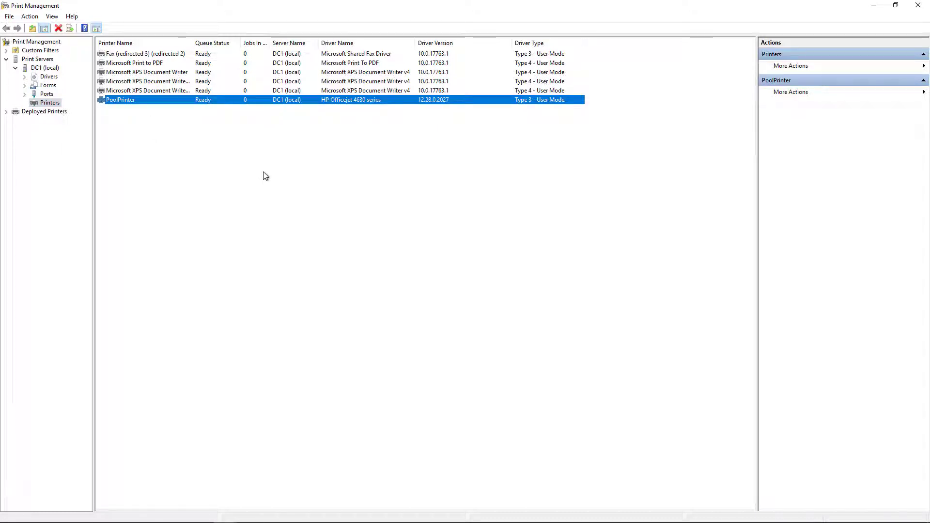
right_click(198, 100)
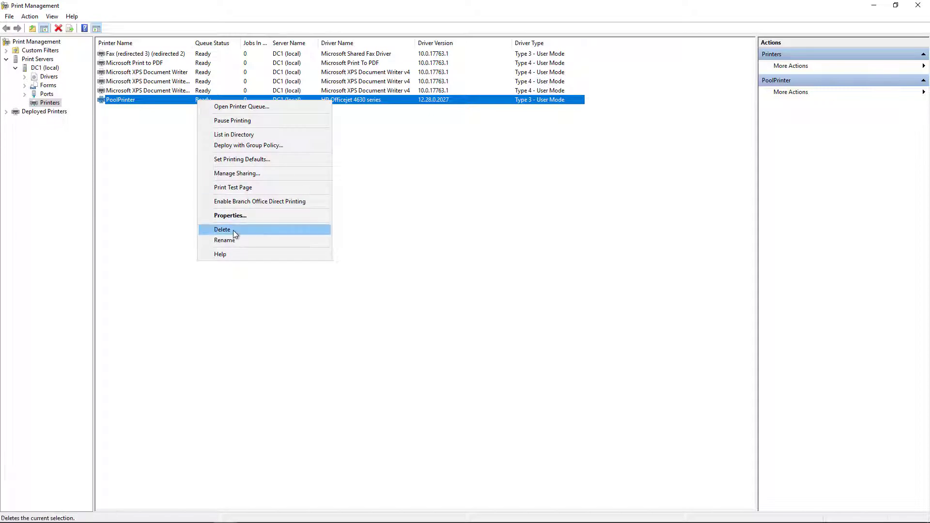
left_click(235, 216)
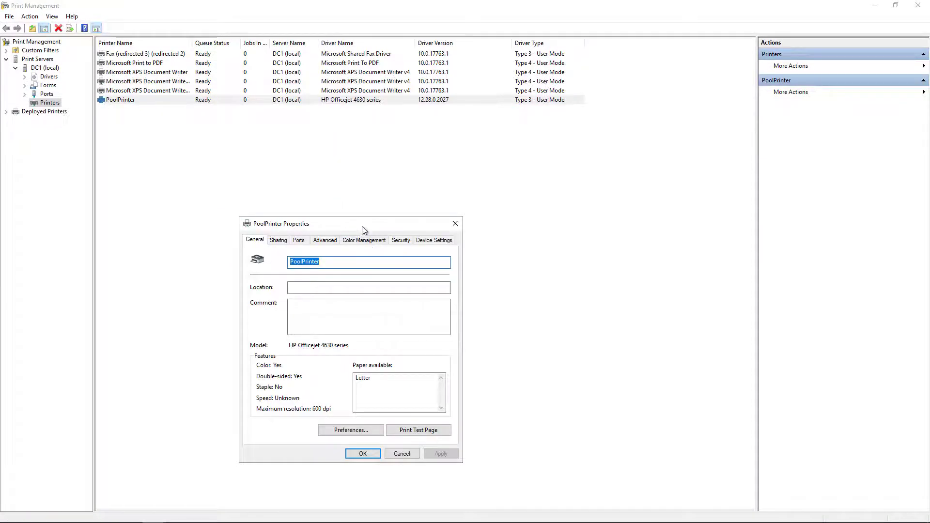
left_click_drag(362, 225, 389, 116)
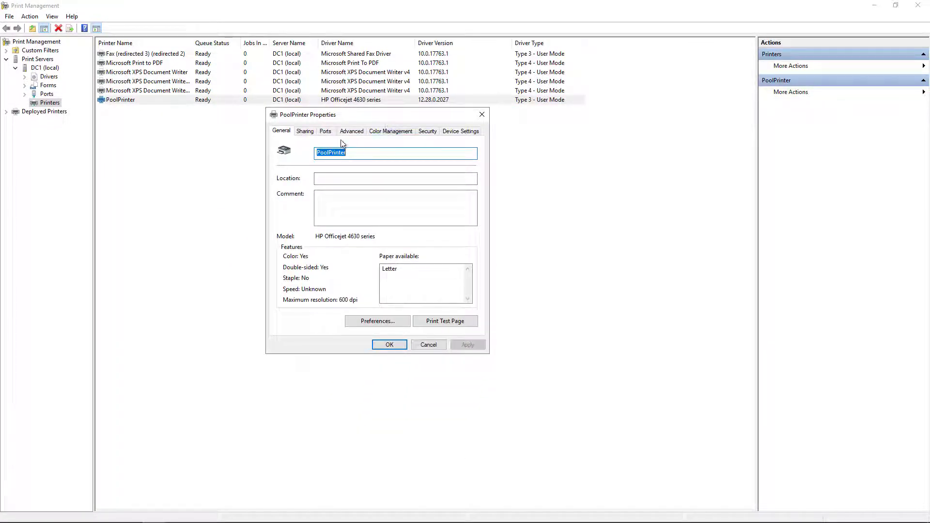
left_click(304, 131)
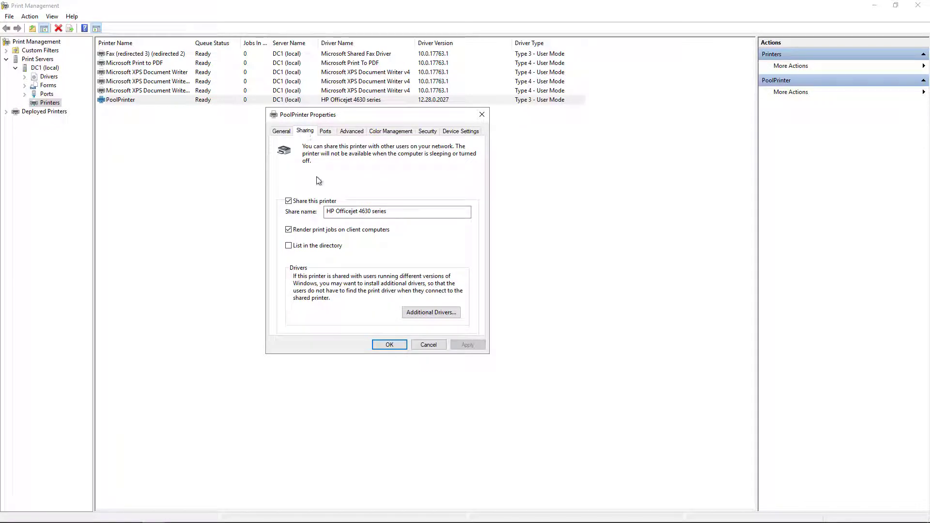
left_click_drag(394, 213, 311, 215)
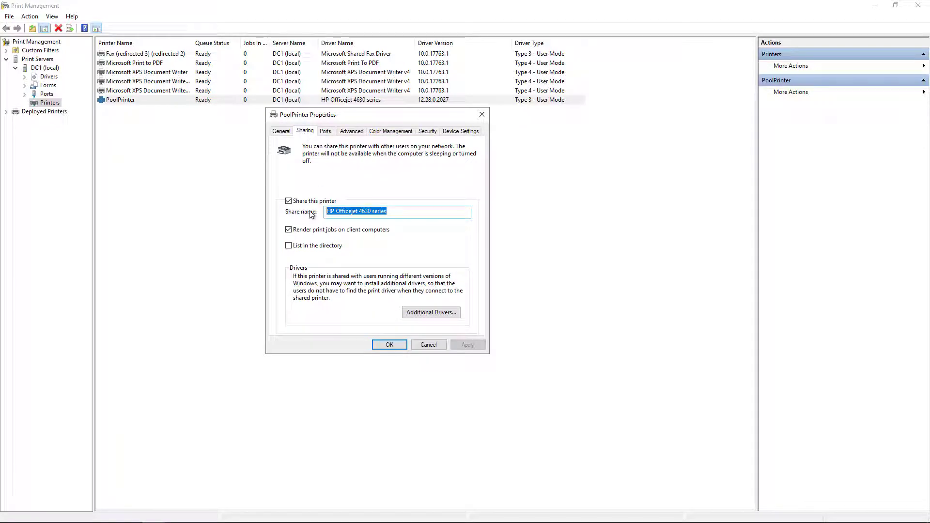
type("Pool")
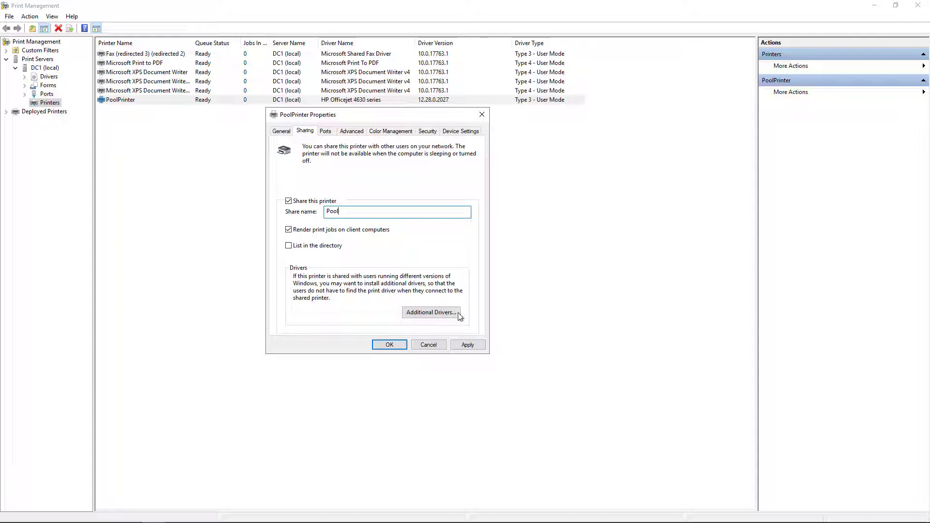
left_click(461, 341)
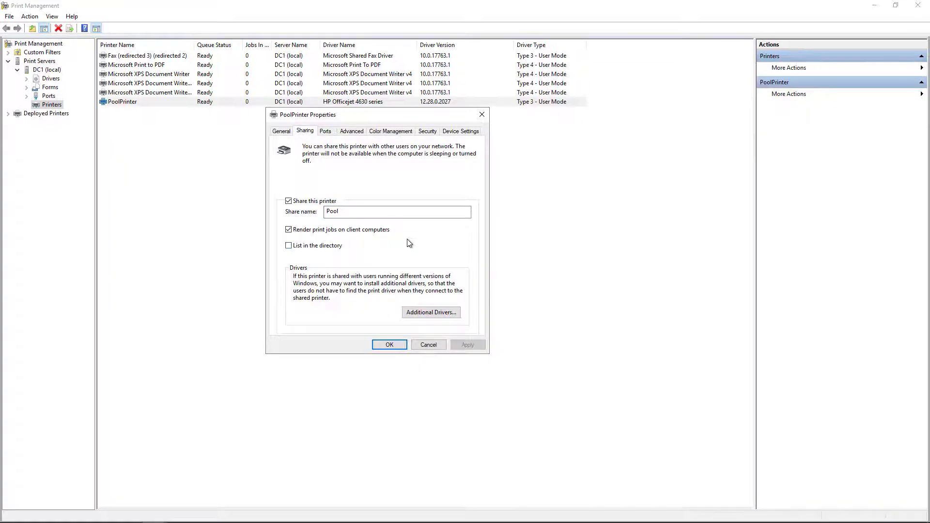
- View PoolPrinter's ports, currently 192.168.21.250, and choose to add a Standard TCP/IP Port
left_click(325, 131)
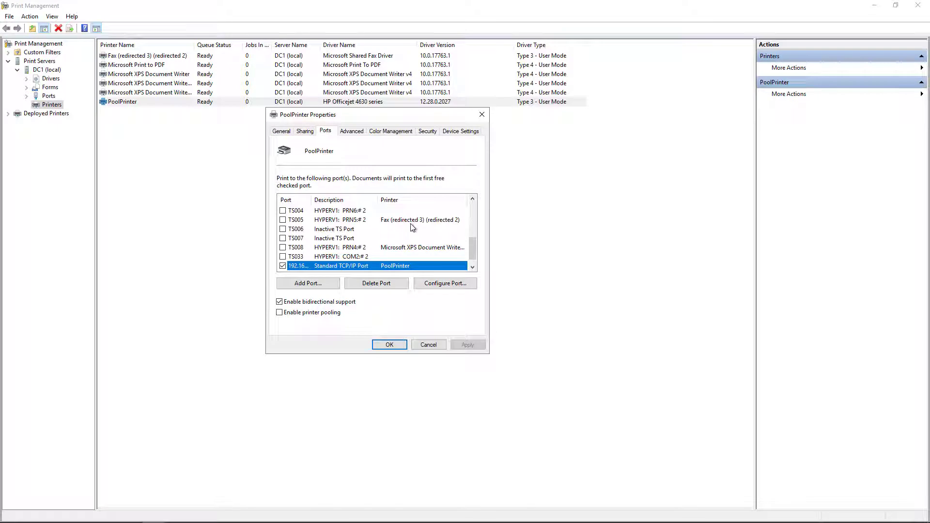
left_click_drag(476, 248, 475, 244)
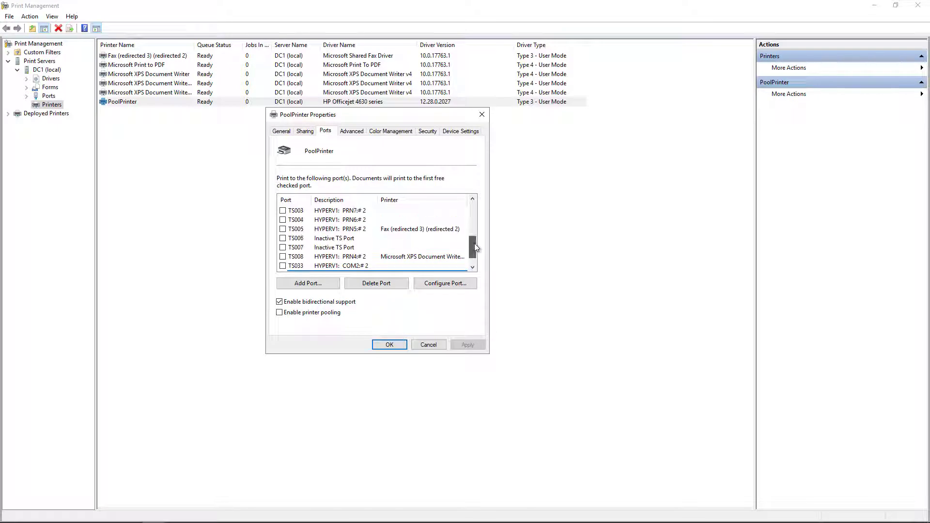
left_click_drag(314, 197, 358, 199)
left_click_drag(470, 233, 470, 241)
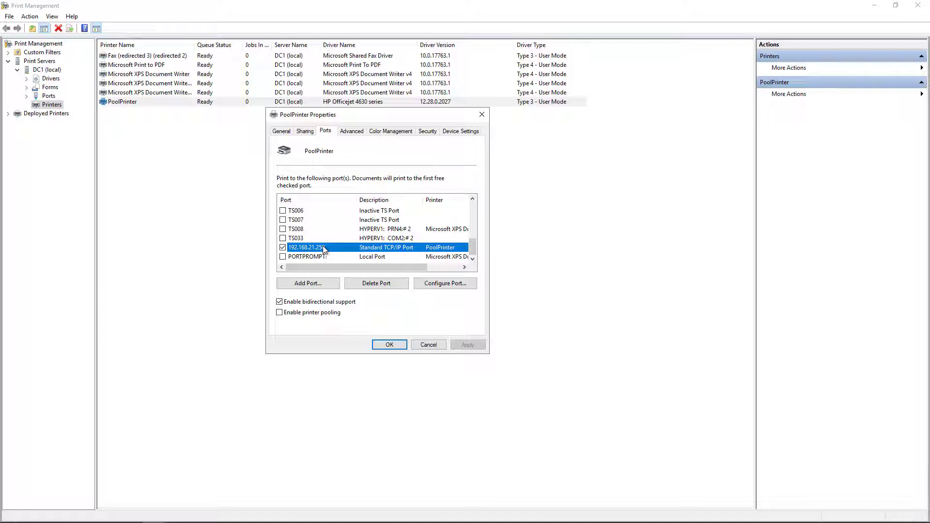
left_click(322, 280)
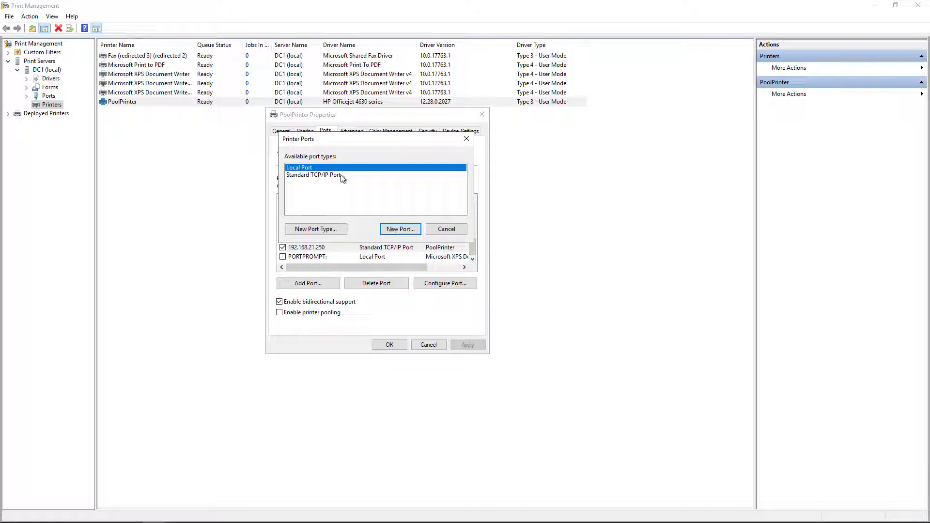
left_click(341, 175)
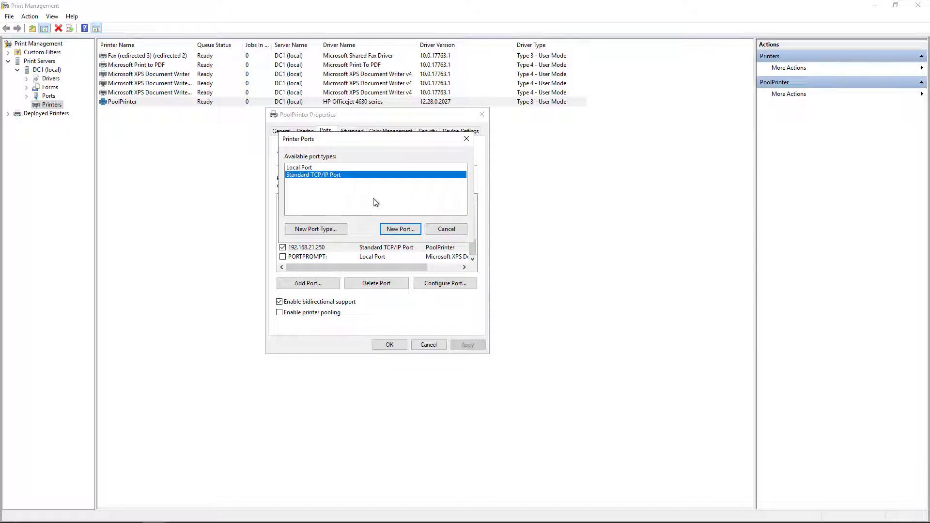
- Create a Standard TCP/IP port at 192.168.21.251 as a Generic Network Card
left_click(394, 232)
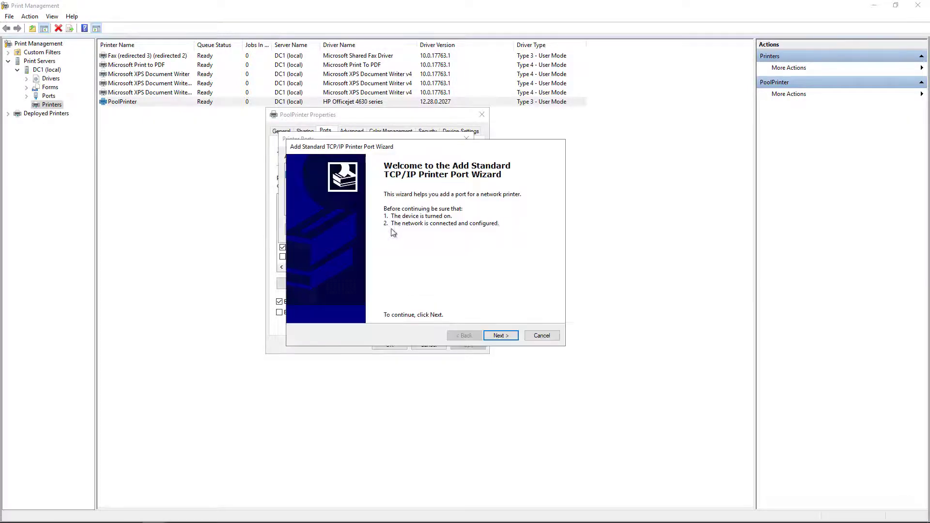
left_click(495, 336)
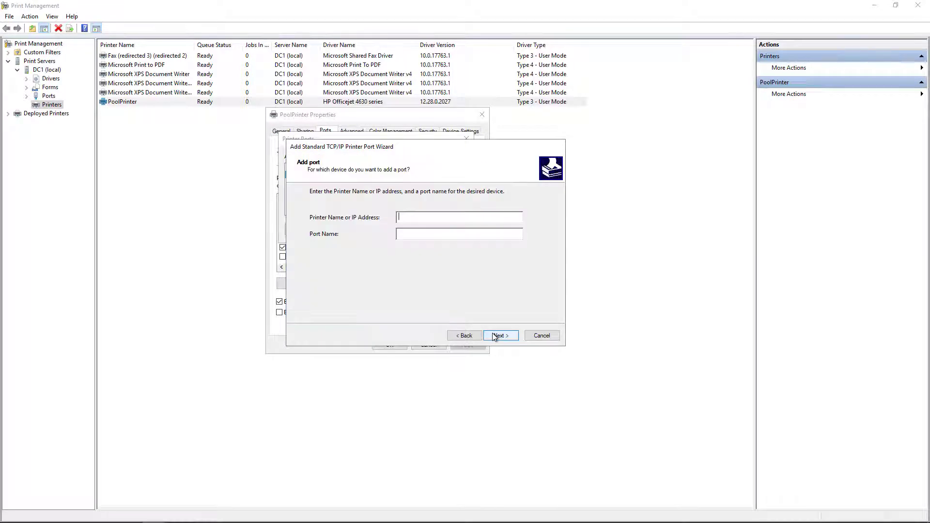
type("192.168.21.251")
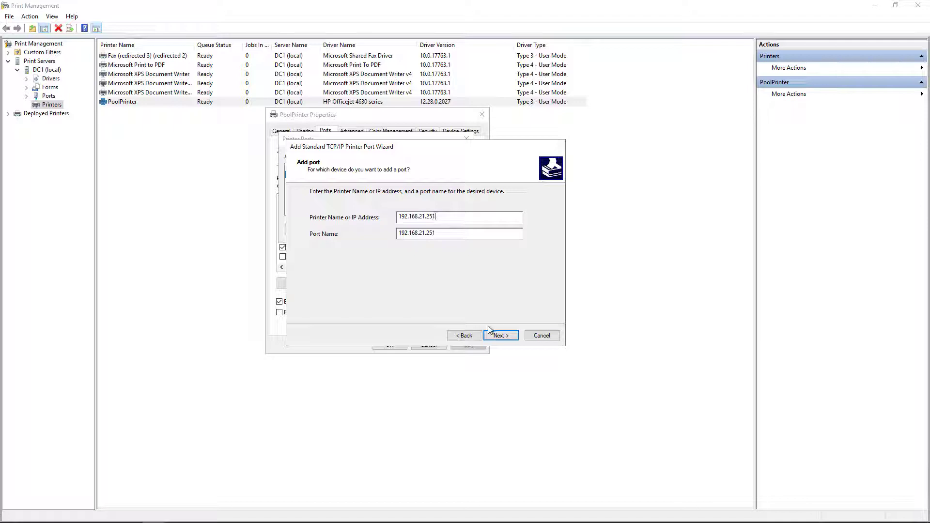
left_click(496, 336)
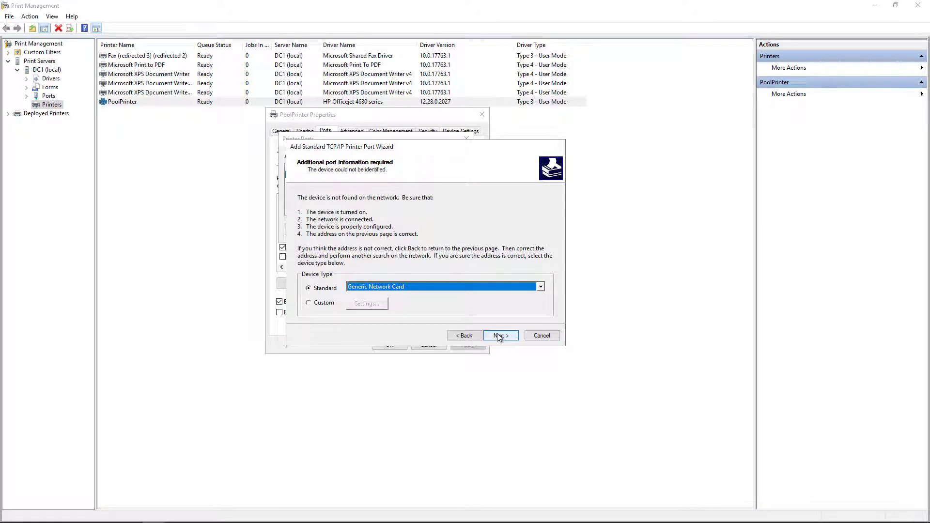
left_click(500, 336)
left_click(500, 336)
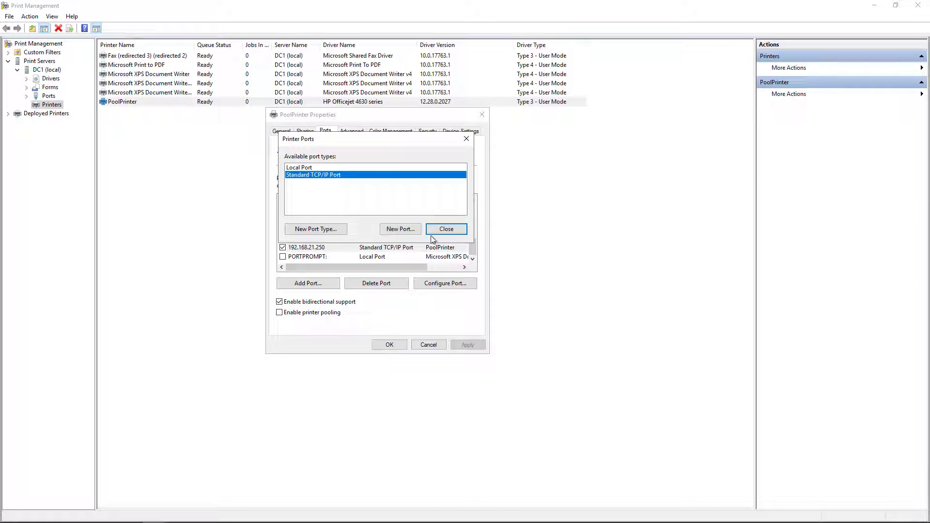
- Create a second Standard TCP/IP port at 192.168.21.252
left_click(390, 229)
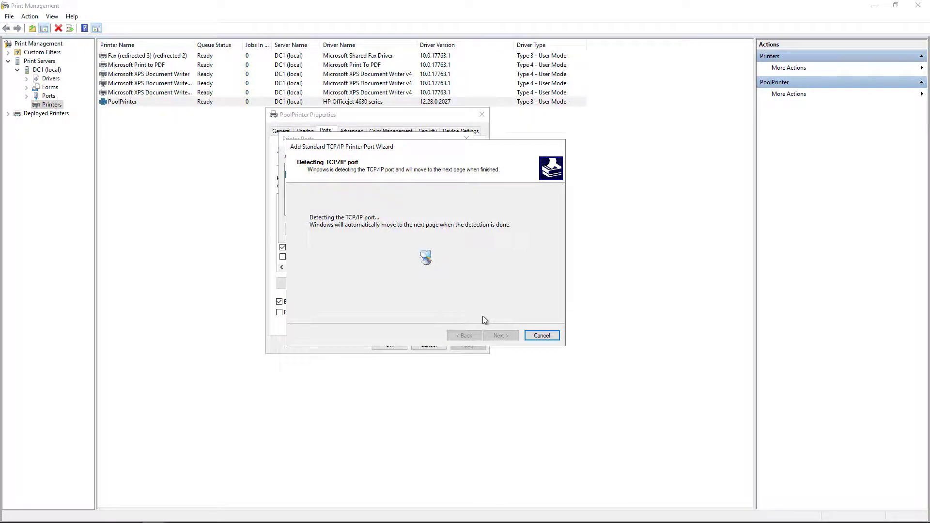
left_click(501, 335)
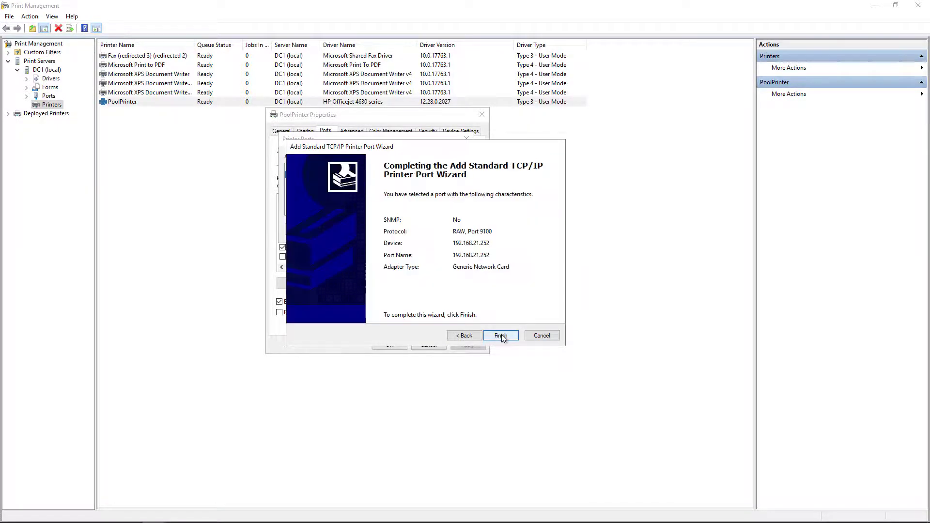
left_click(502, 335)
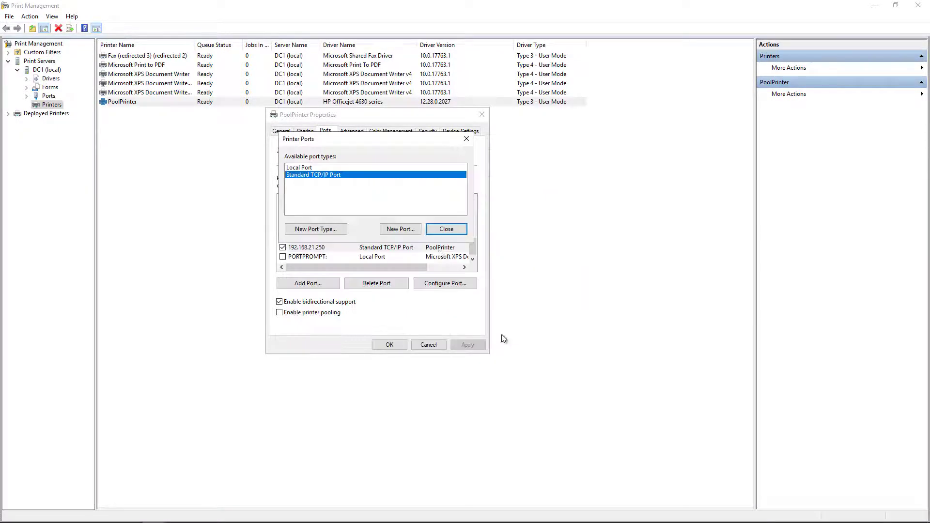
- Widen the port list and keep 192.168.21.250 checked as PoolPrinter's port
left_click(435, 231)
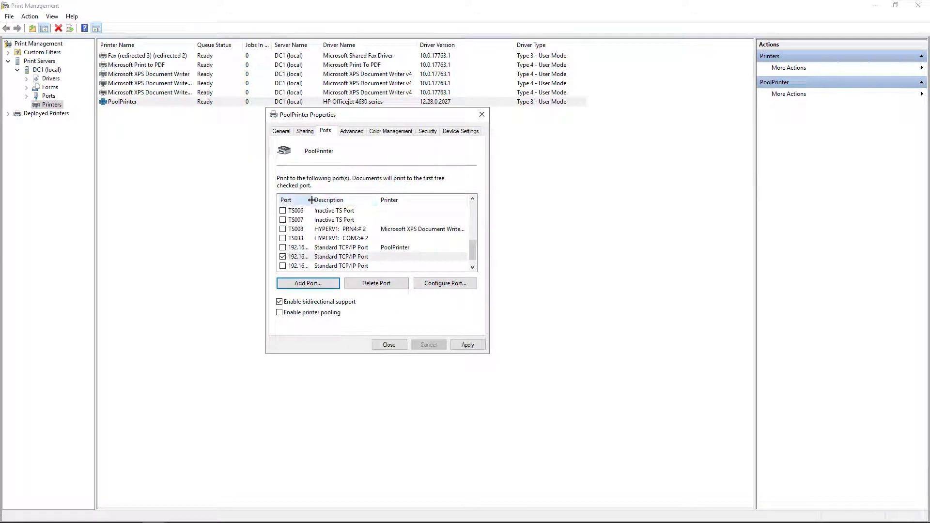
left_click(315, 257)
left_click_drag(311, 199, 358, 199)
left_click_drag(475, 245, 476, 254)
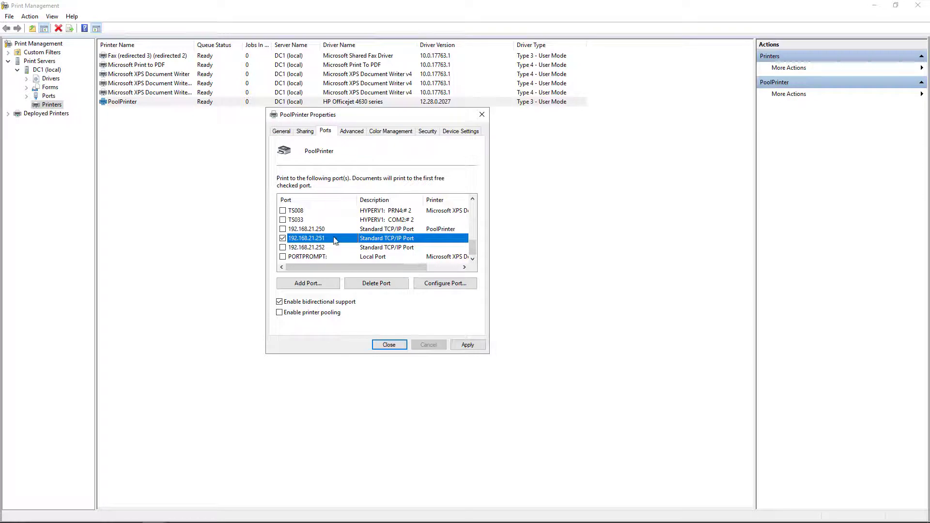
left_click(283, 229)
left_click(283, 238)
left_click(283, 248)
left_click(283, 238)
left_click(283, 230)
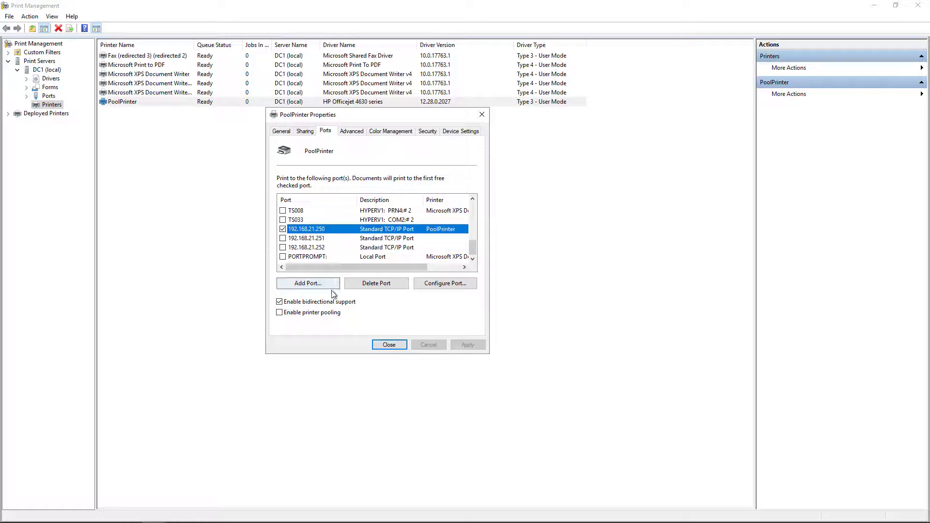
- Enable printer pooling, add ports 192.168.21.251 and 192.168.21.252, and save
left_click(279, 314)
left_click(283, 238)
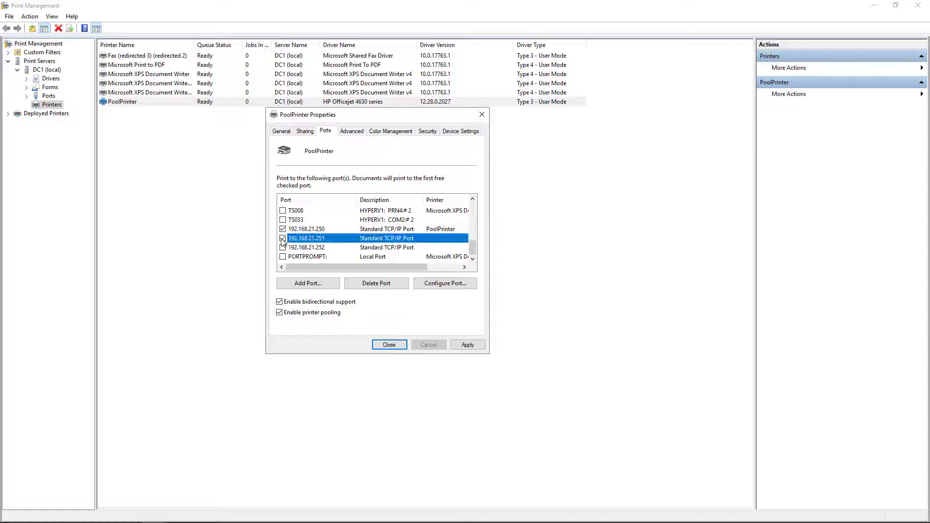
left_click(283, 247)
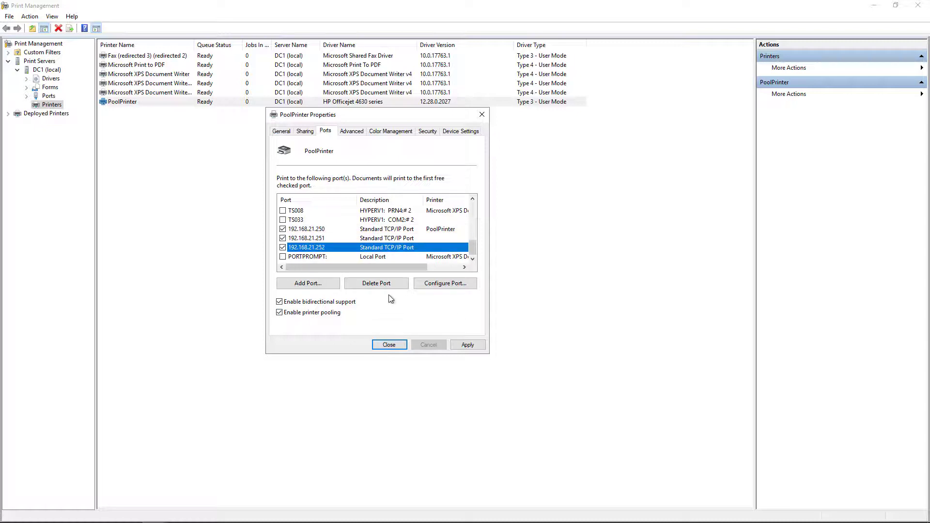
left_click(468, 345)
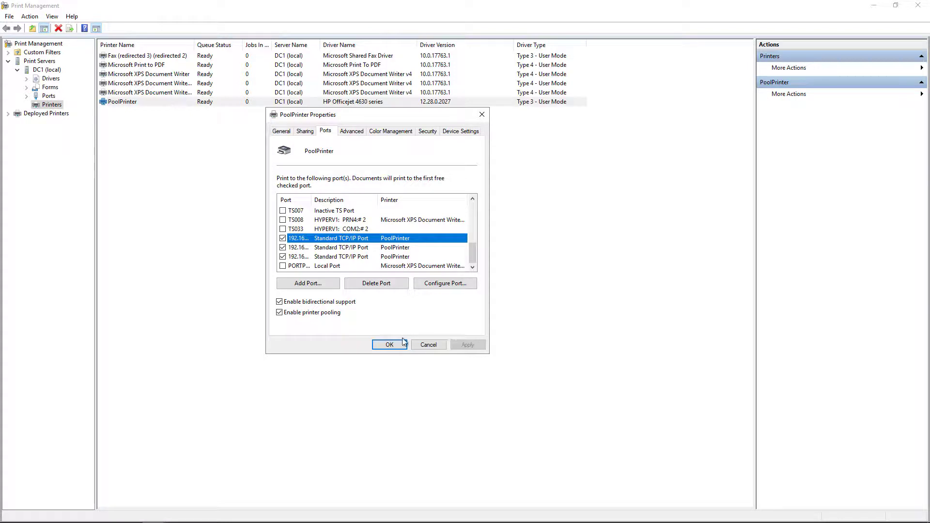
left_click(388, 345)
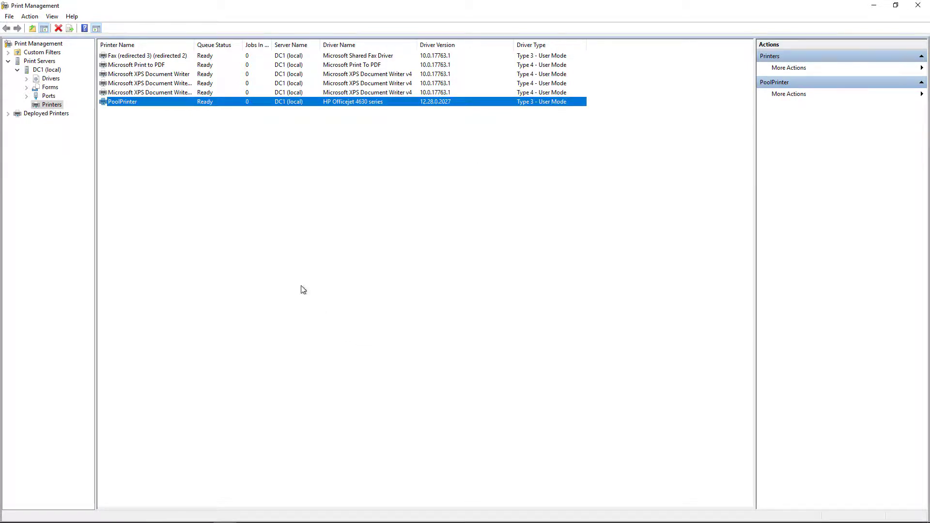